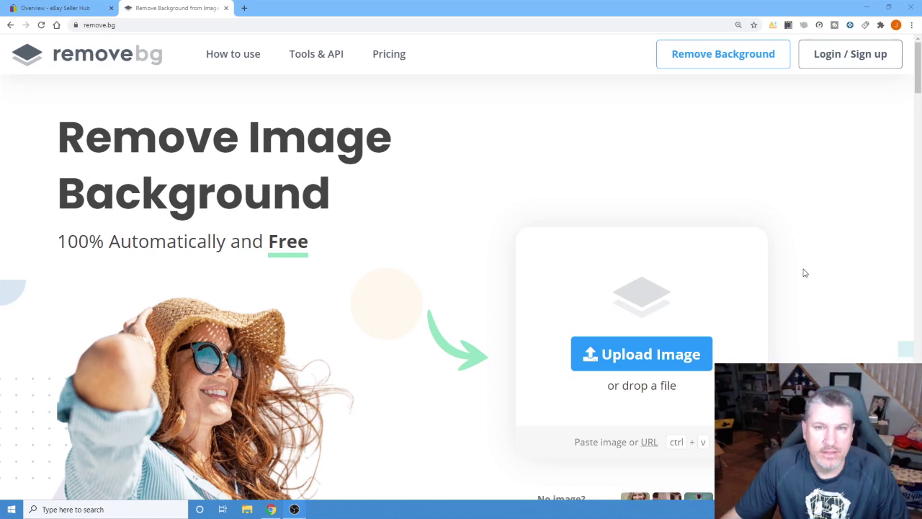
- Upload the navy running shoes photo "Photo Jan 07, 11 55 49 AM" from Mobile Uploads for background removal
left_click(644, 358)
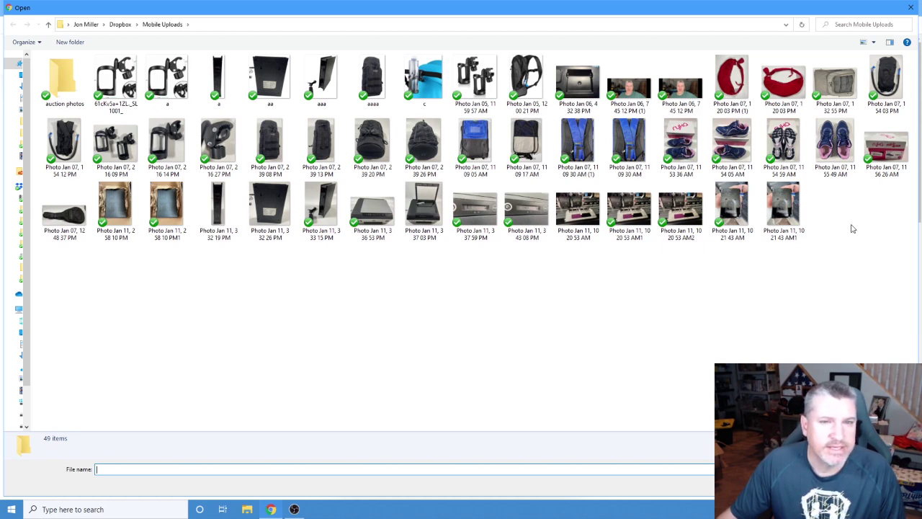
double_click(842, 134)
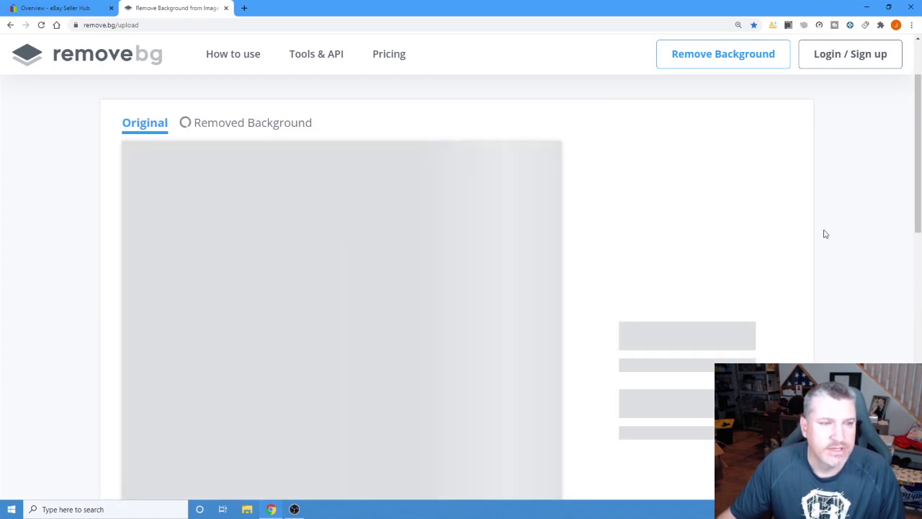
scroll(772, 209, "down", 1)
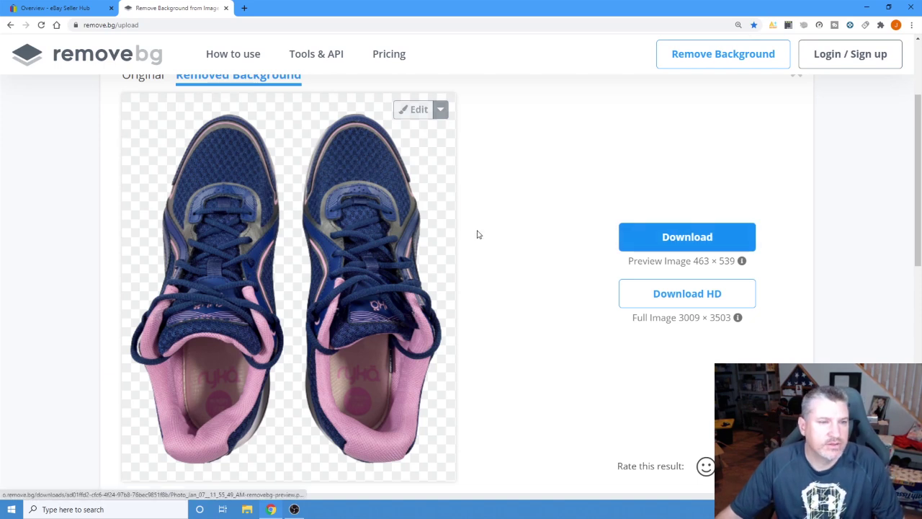
- Save the background-free shoes image as "b" in the Mobile Uploads folder and close its preview window
right_click(352, 228)
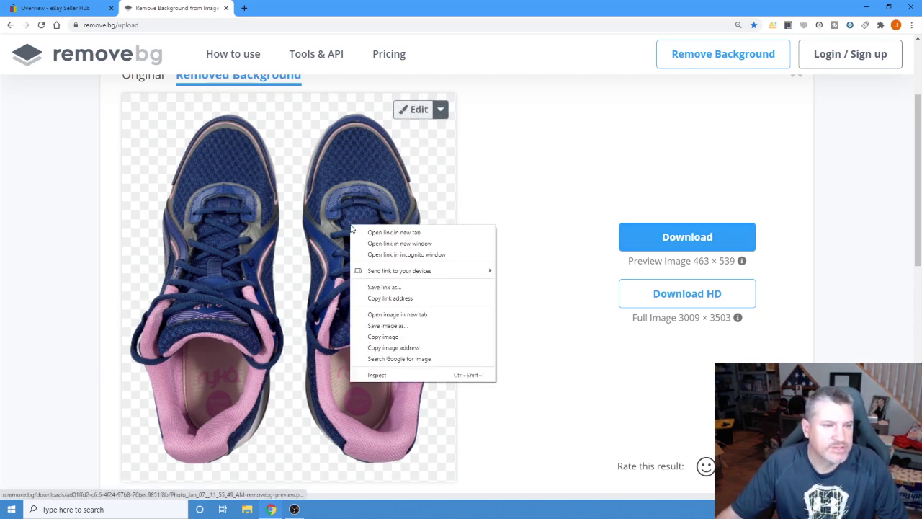
left_click(390, 325)
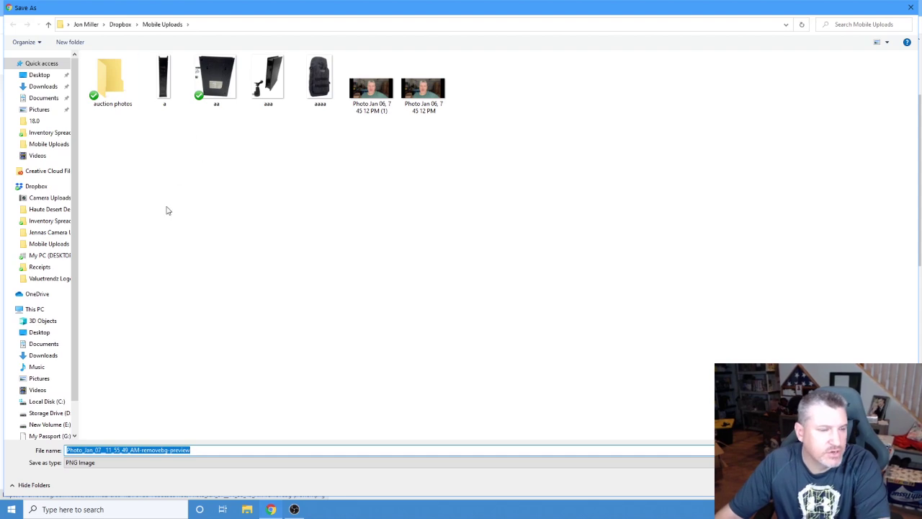
type("b")
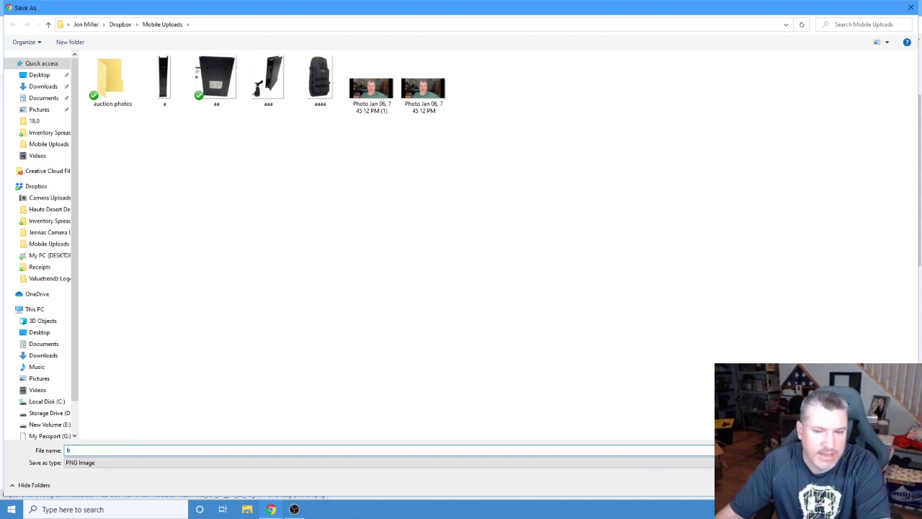
key("Return")
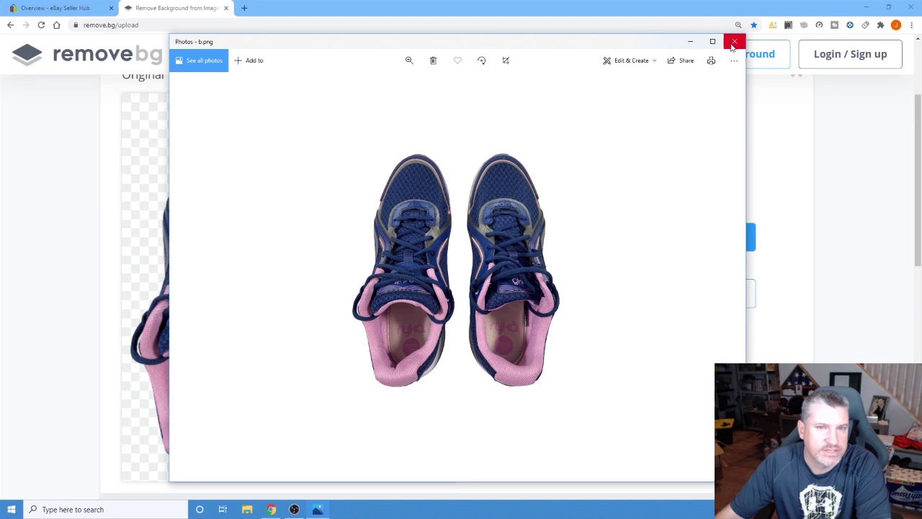
left_click(733, 43)
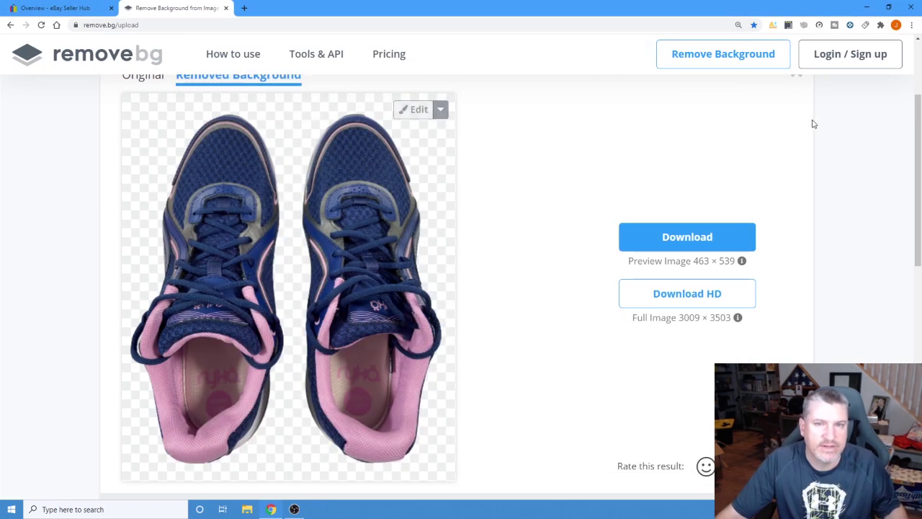
- Clear the shoes result and upload the ink cartridge photo "Photo Jan 11, 10 21 43 AM1" for background removal
left_click(798, 79)
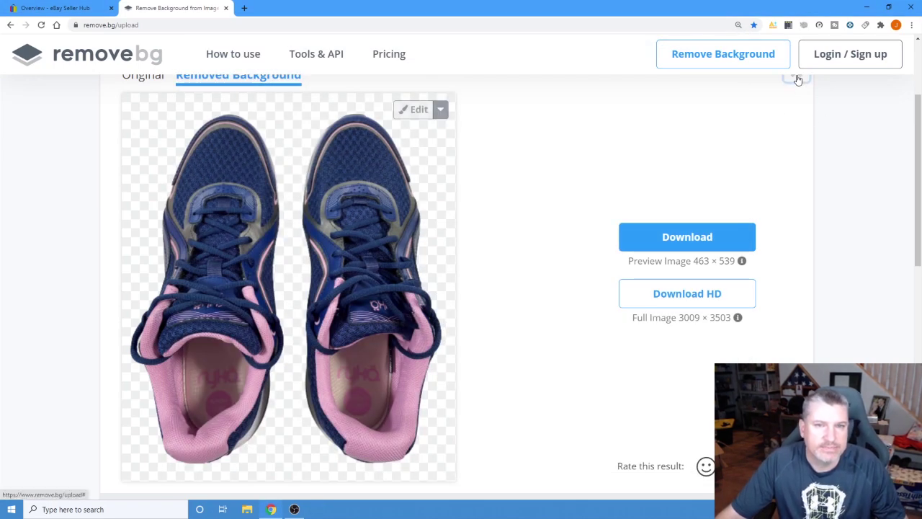
left_click(798, 80)
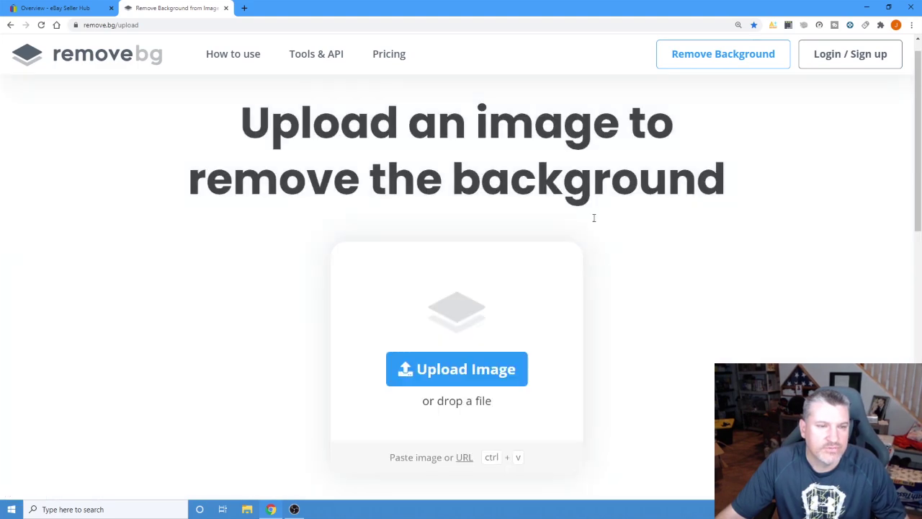
left_click(585, 346)
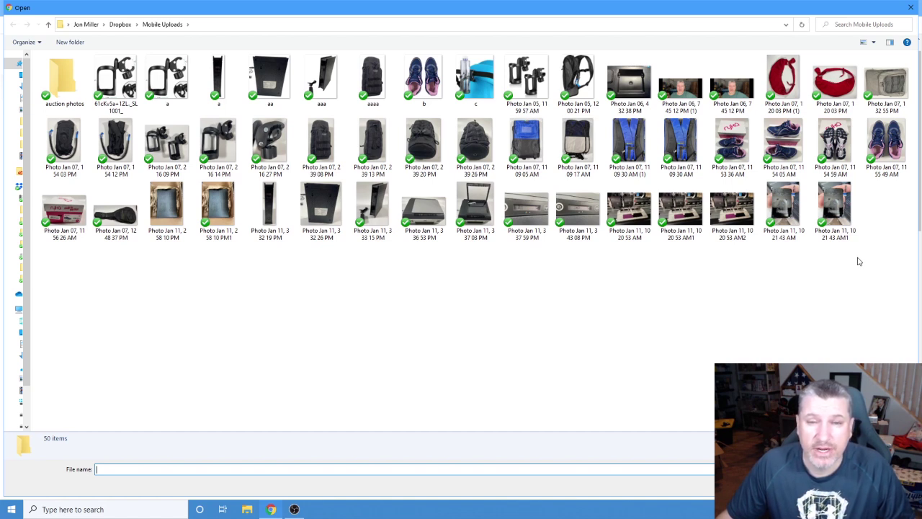
left_click(835, 210)
double_click(834, 210)
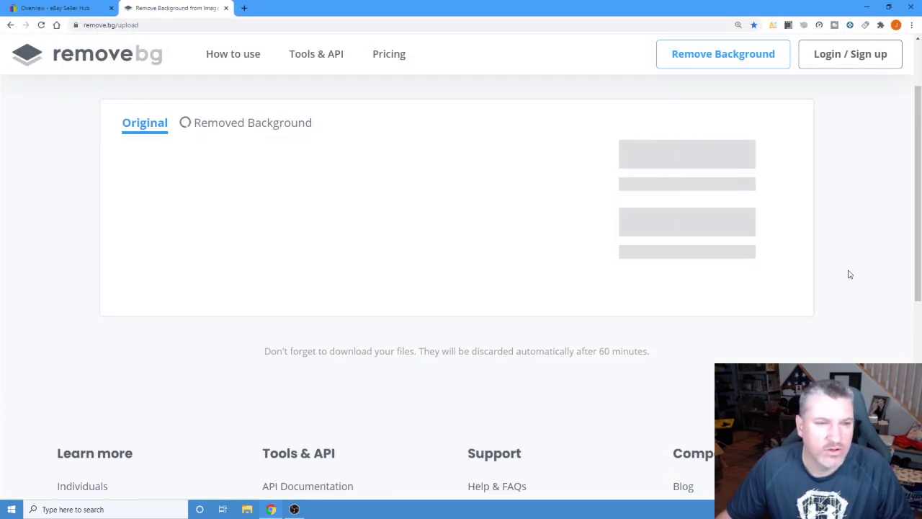
scroll(548, 259, "down", 2)
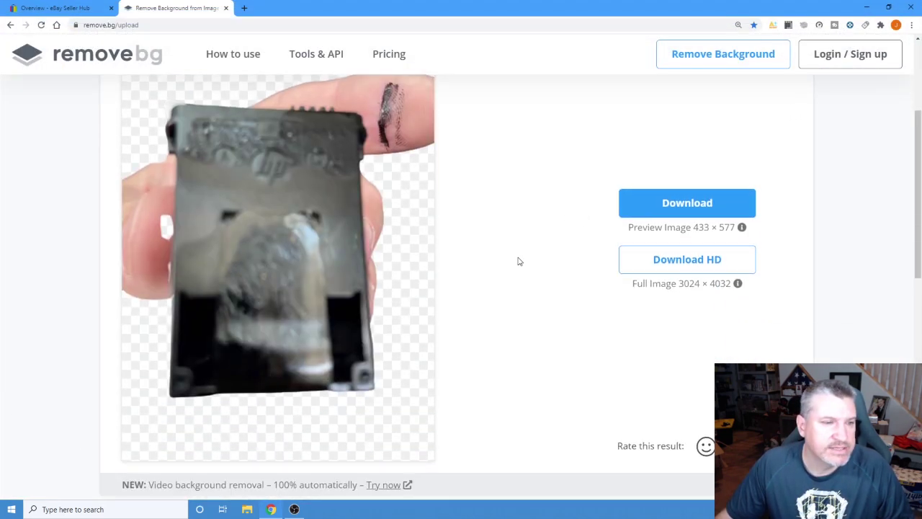
scroll(345, 282, "up", 1)
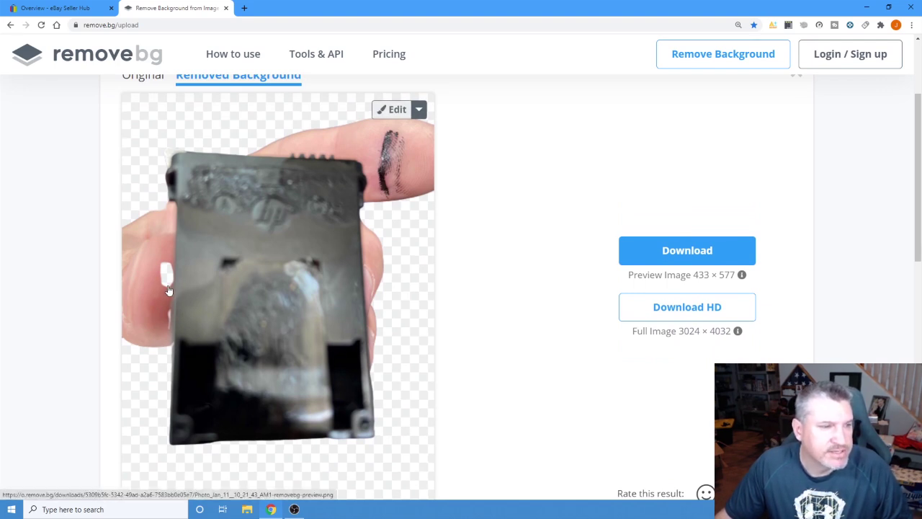
- Edit the cartridge cut-out and restore the missing spot on the thumb using a slightly smaller Restore brush
left_click(419, 109)
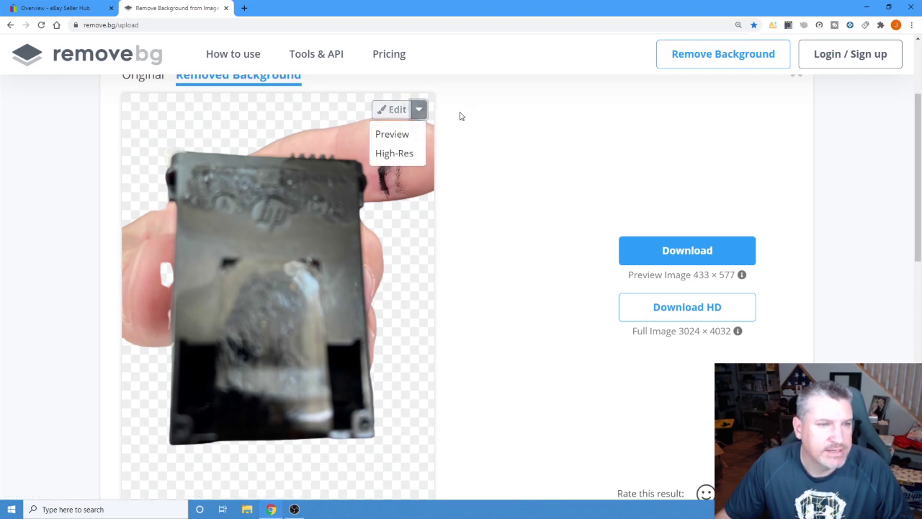
left_click(492, 113)
left_click(389, 110)
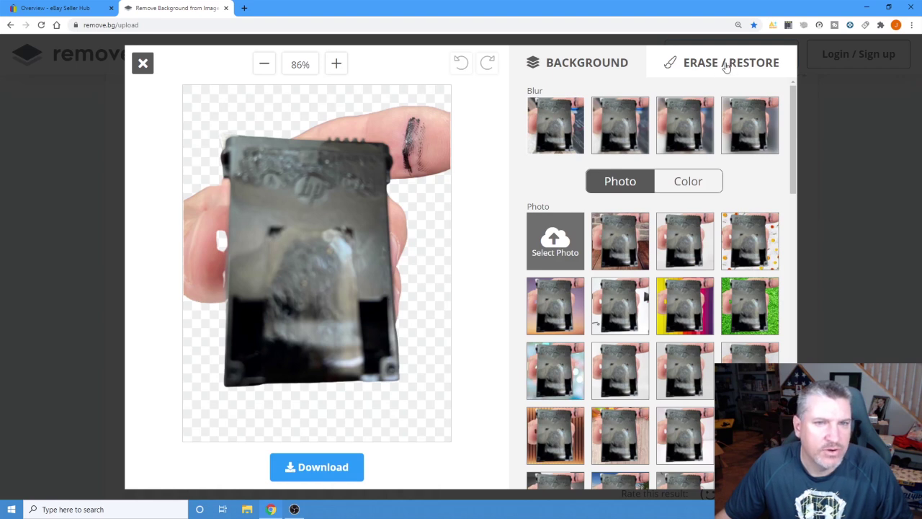
left_click(727, 66)
left_click(690, 107)
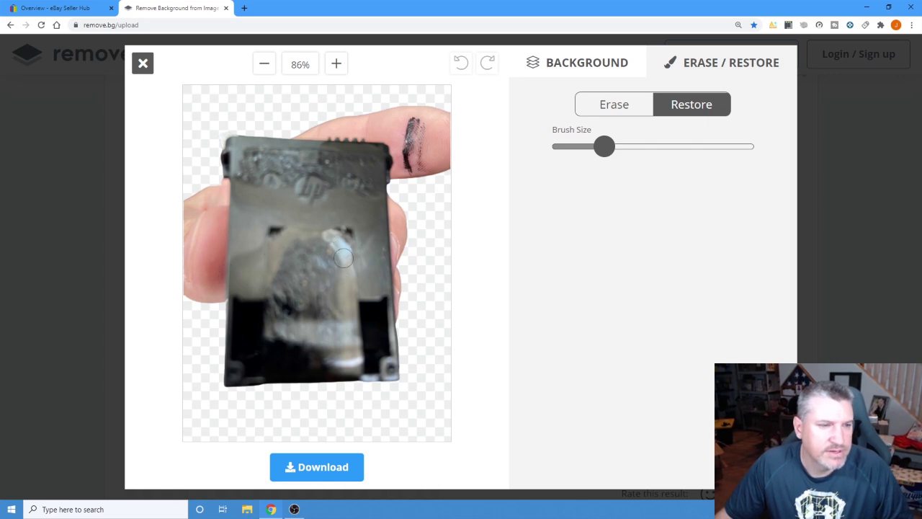
left_click(216, 243)
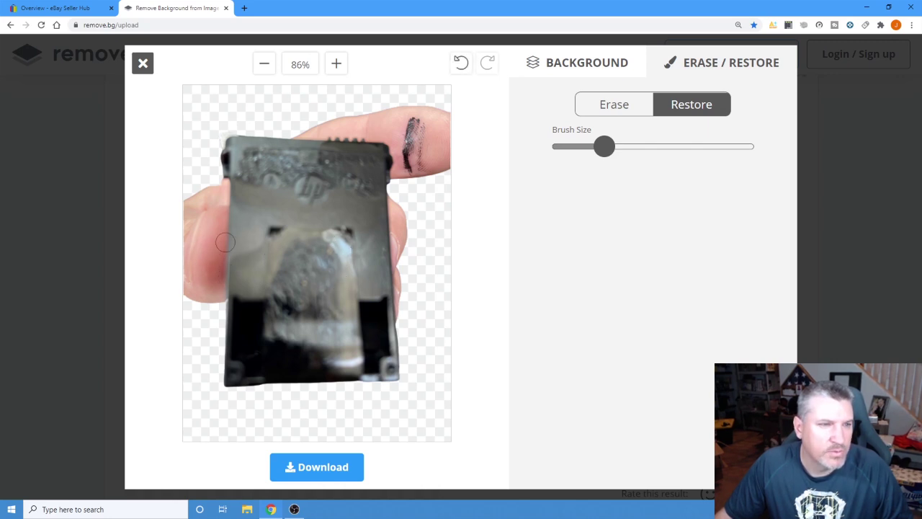
left_click(462, 63)
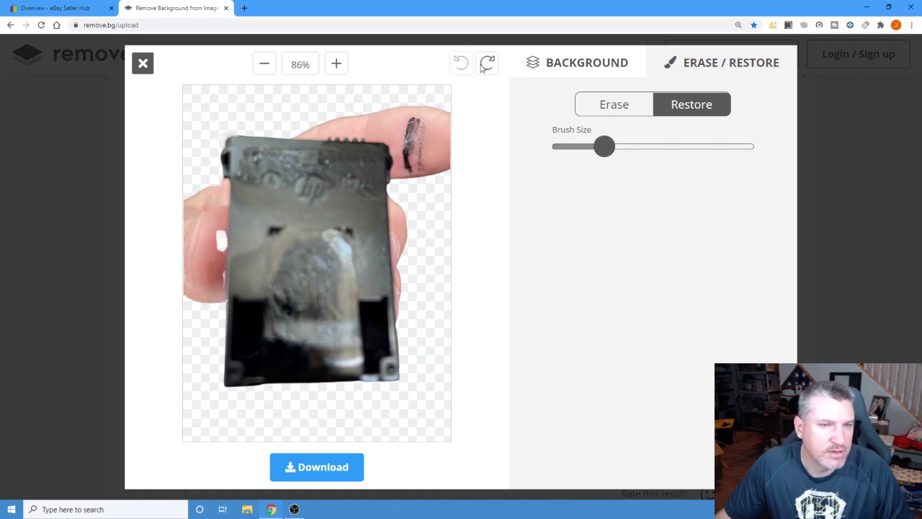
mouse_move(609, 147)
left_mouse_down()
mouse_move(560, 148)
mouse_move(692, 150)
mouse_move(599, 154)
left_mouse_up()
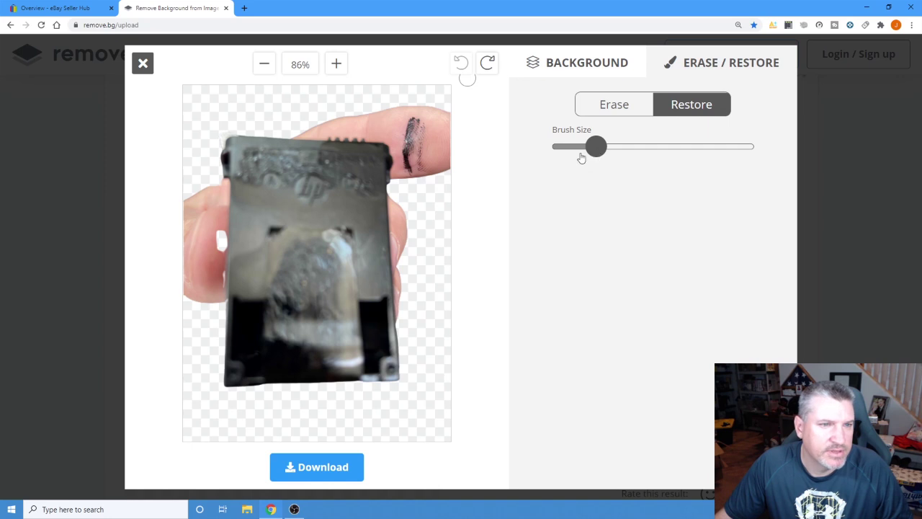
mouse_move(225, 245)
left_mouse_down()
mouse_move(224, 285)
mouse_move(237, 228)
left_mouse_up()
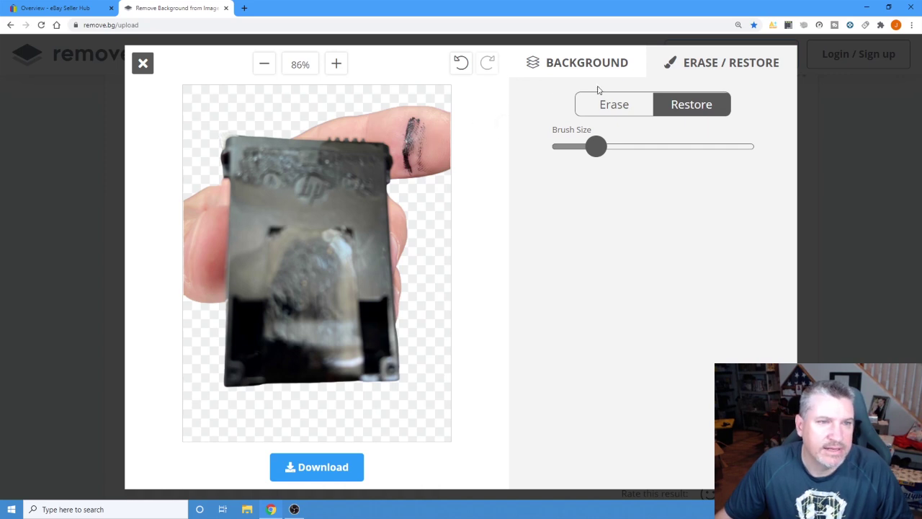
- Download the edited cartridge image, save it as "c" in PNG format in Mobile Uploads, and close the preview and download prompt
left_click(320, 467)
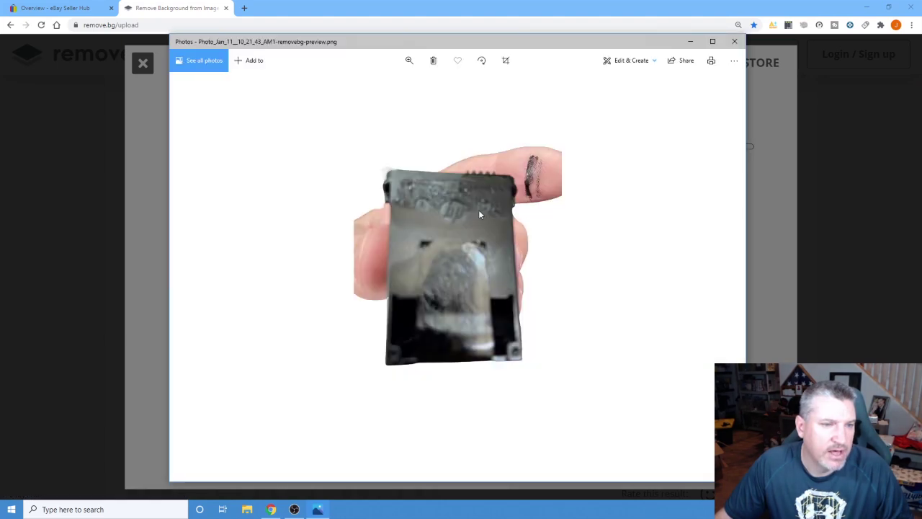
right_click(479, 211)
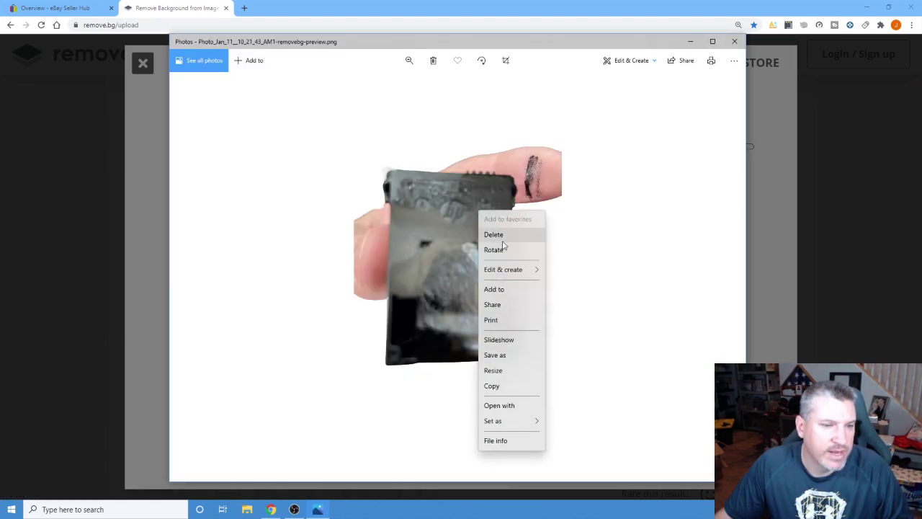
left_click(495, 355)
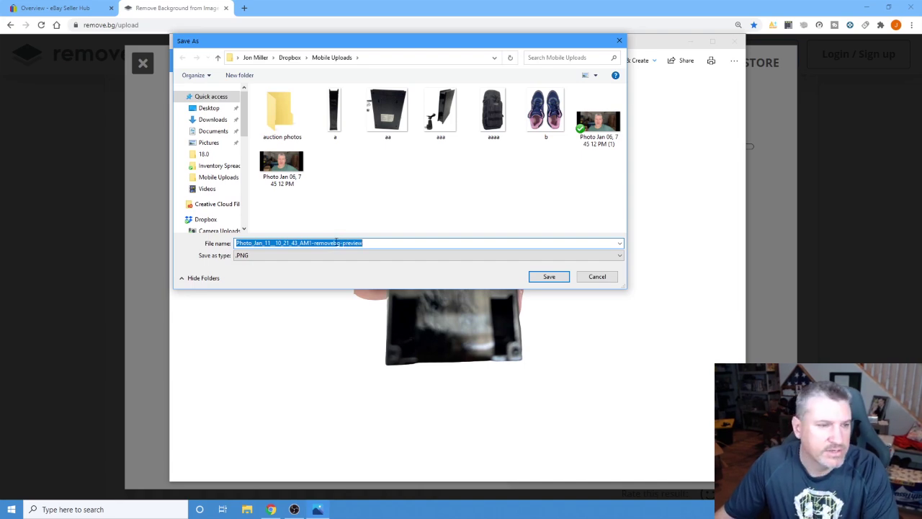
type("b")
left_click(552, 278)
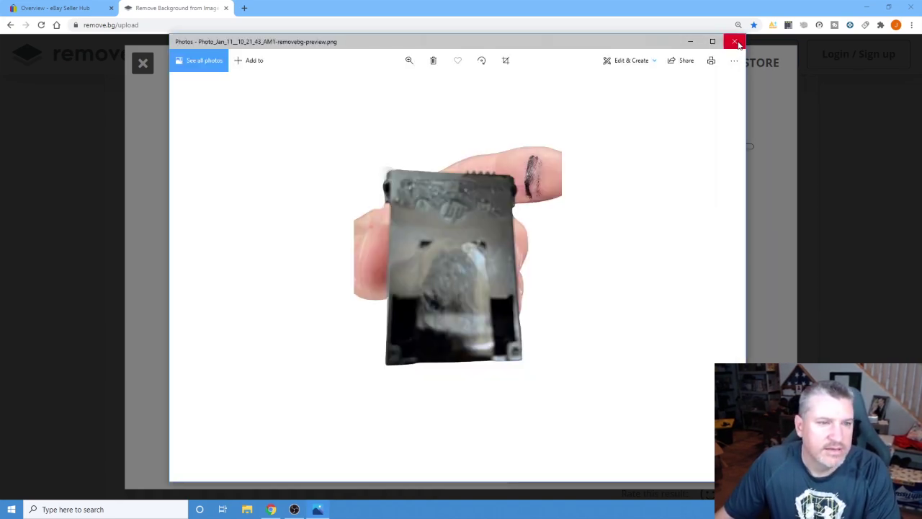
left_click(734, 41)
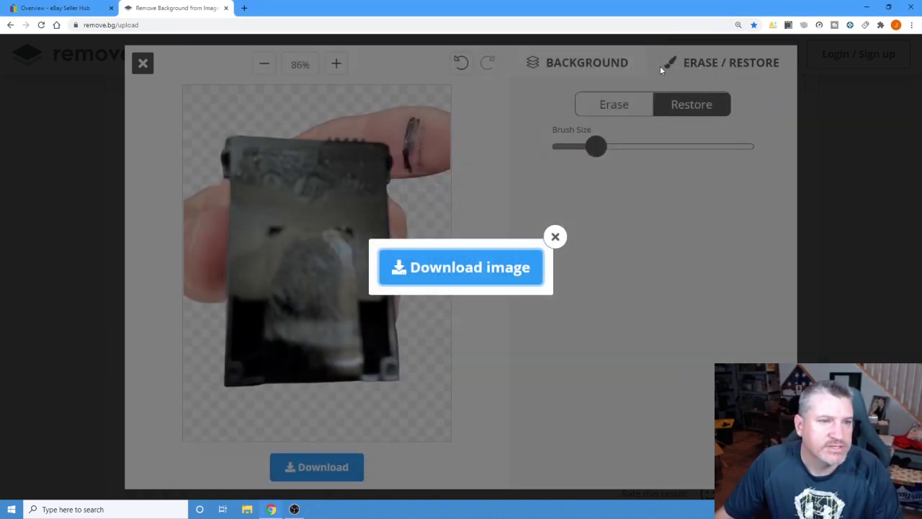
left_click(555, 236)
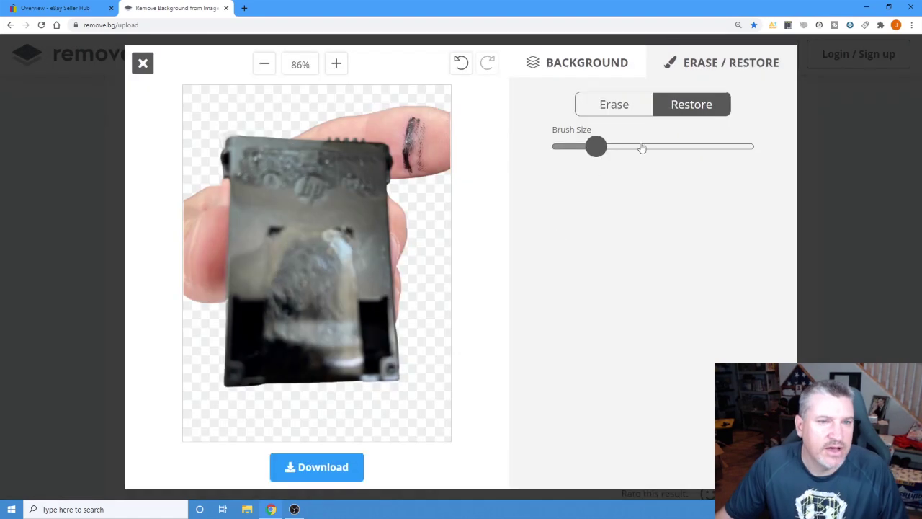
- Try erasing the cartridge's rough edges along its base, reduce the brush to its smallest size, enlarge the image to 166%, and leave the editor
left_click(624, 108)
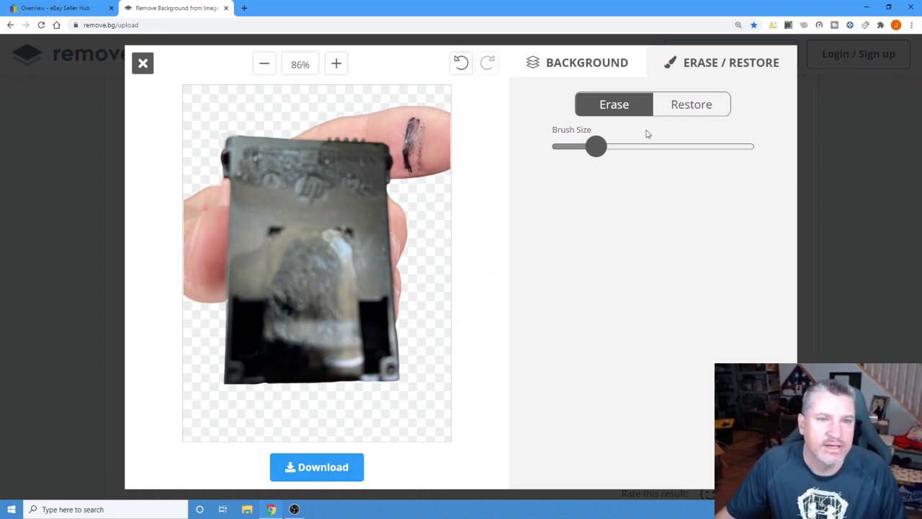
left_click_drag(407, 389, 228, 390)
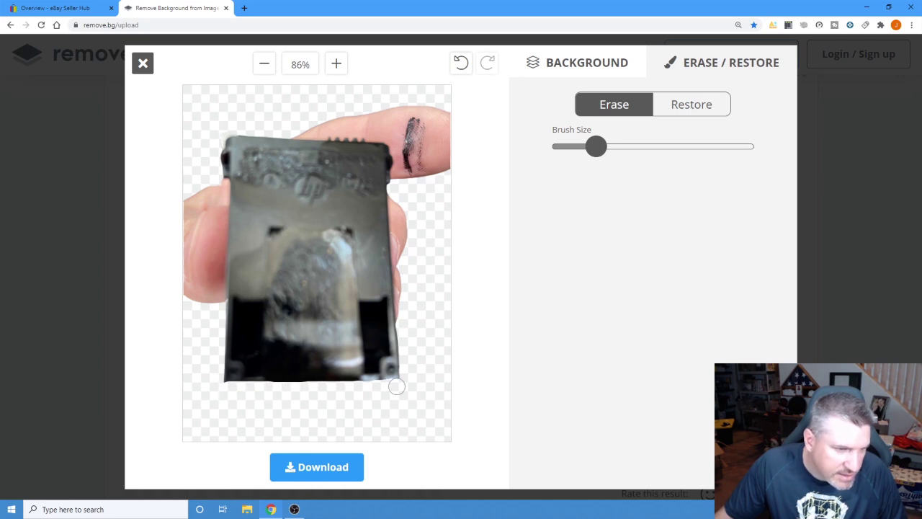
left_click_drag(596, 150, 554, 151)
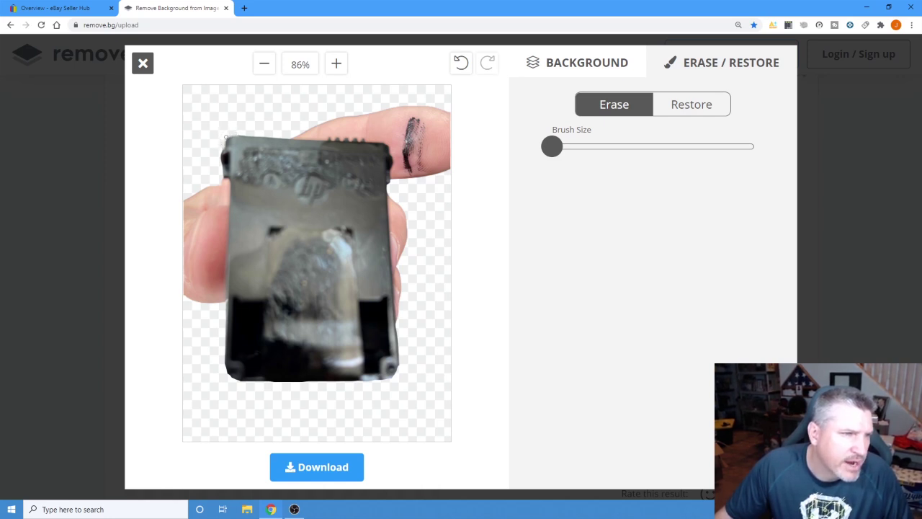
left_click(336, 65)
left_click(336, 65)
left_click(336, 65)
left_click_drag(358, 437, 306, 437)
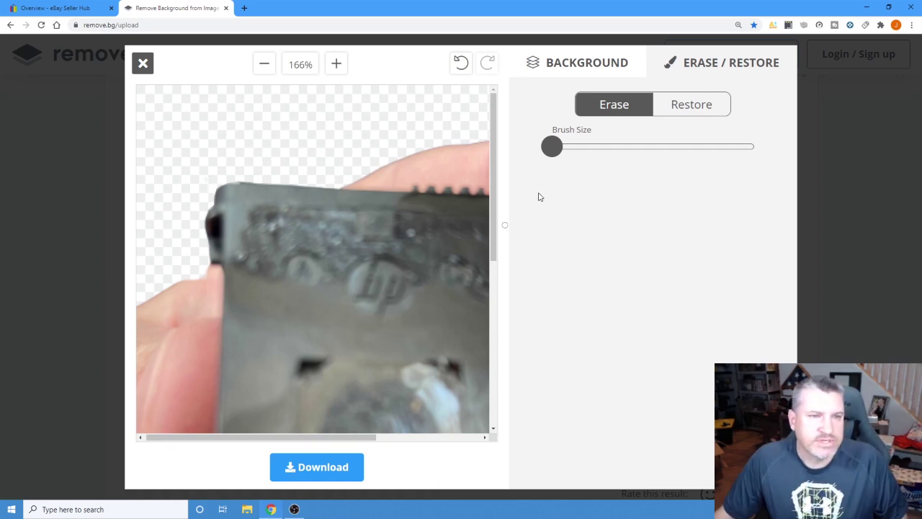
left_click(143, 62)
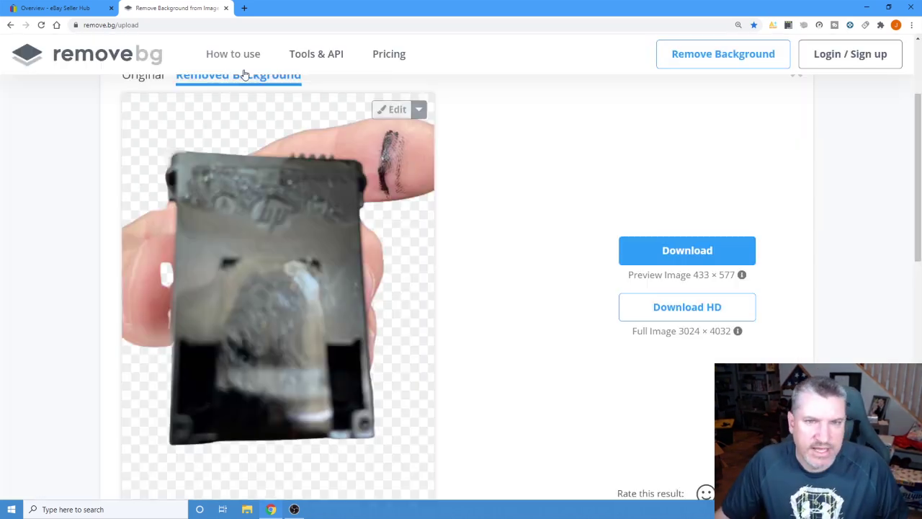
- Clear the cartridge result and upload the CenturyLink modem photo "Photo Jan 11, 3 33 15 PM" for background removal
left_click(675, 250)
scroll(554, 209, "up", 2)
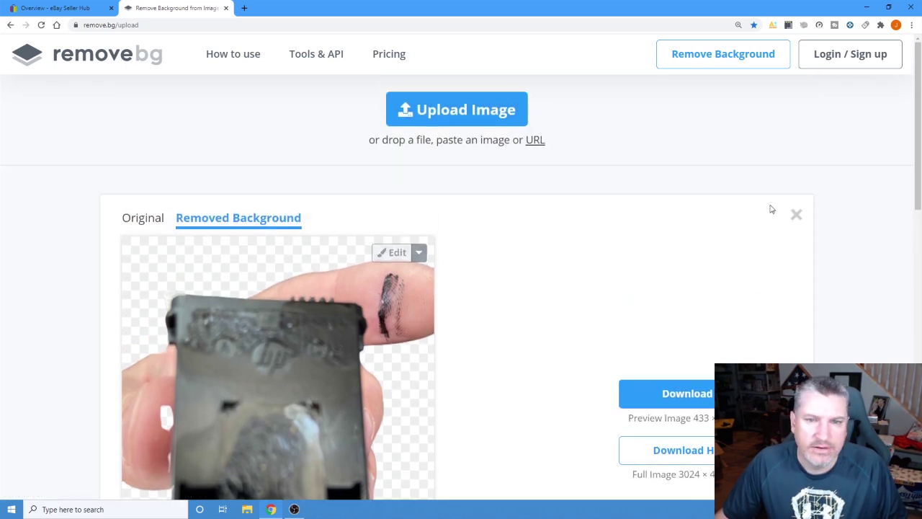
left_click(802, 217)
scroll(562, 292, "down", 2)
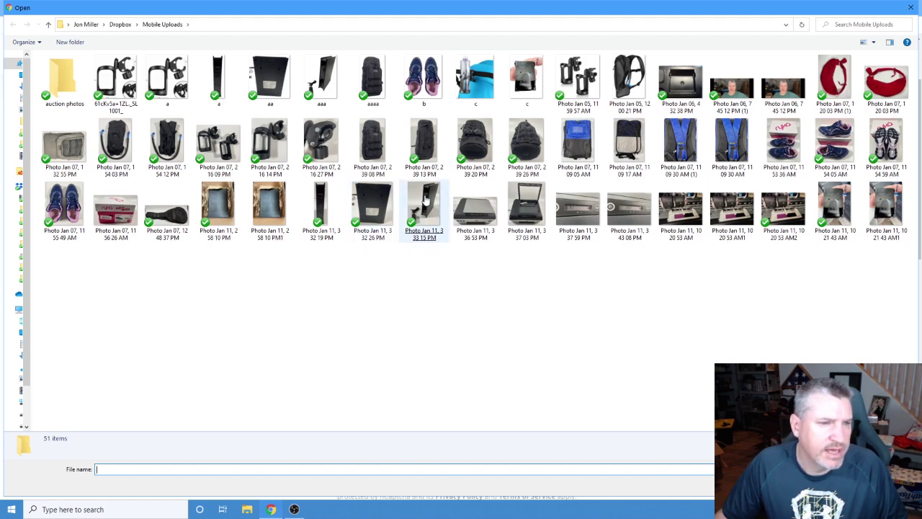
double_click(426, 201)
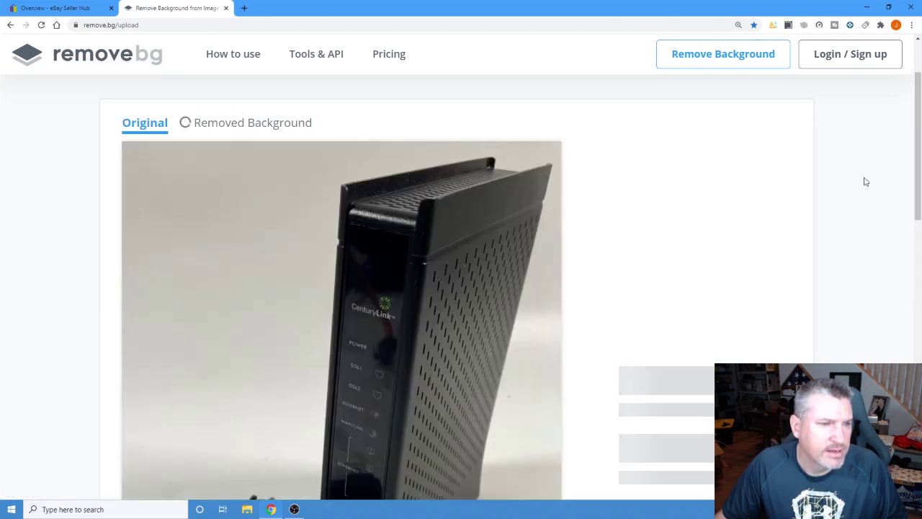
- Save the modem cut-out image as "d" in PNG format in Mobile Uploads and close its preview
scroll(788, 202, "down", 2)
scroll(514, 208, "up", 1)
scroll(520, 216, "up", 1)
scroll(478, 232, "down", 2)
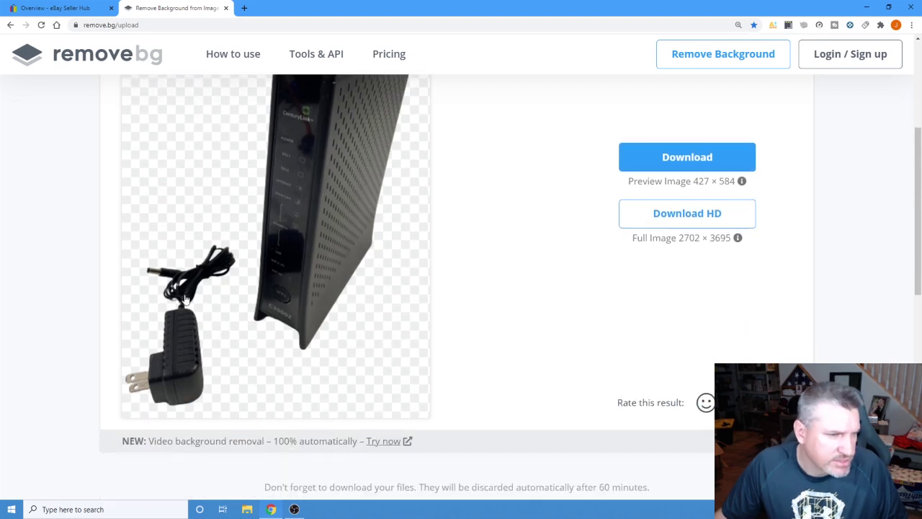
scroll(375, 306, "up", 3)
scroll(497, 270, "down", 1)
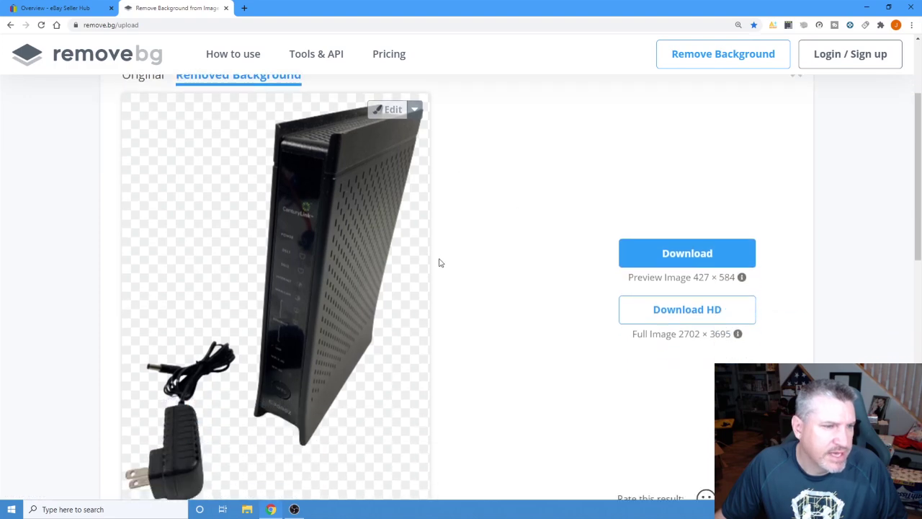
right_click(315, 242)
left_click(364, 343)
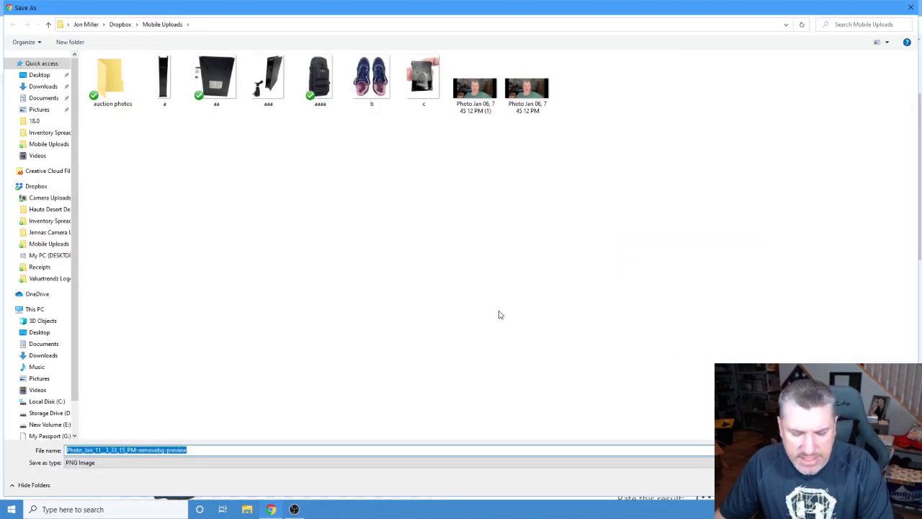
type("d")
key("Return")
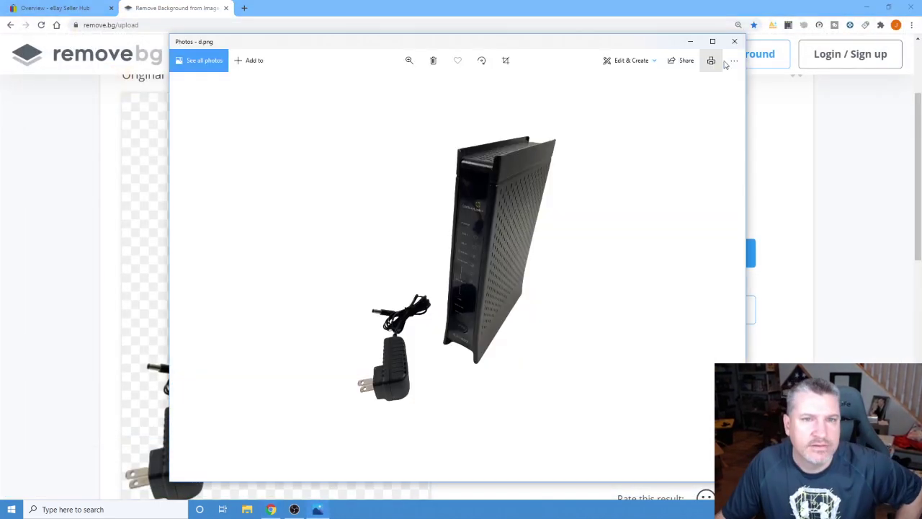
left_click(734, 41)
- Clear the modem result and, while choosing the next upload, open the guitar bag picture "Photo Jan 07, 12 48 37 PM" in Photos
scroll(839, 126, "up", 1)
scroll(714, 173, "down", 1)
scroll(764, 144, "up", 1)
left_click(796, 120)
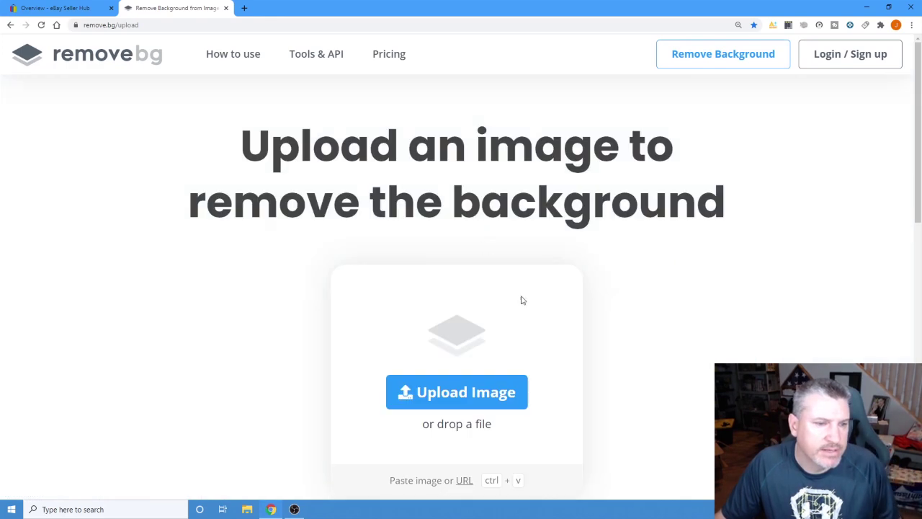
left_click(488, 401)
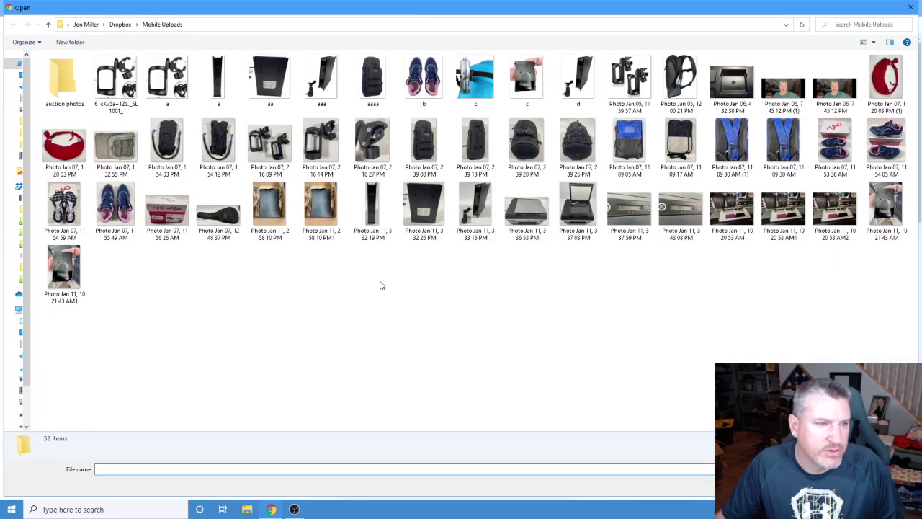
left_click(213, 218)
right_click(212, 218)
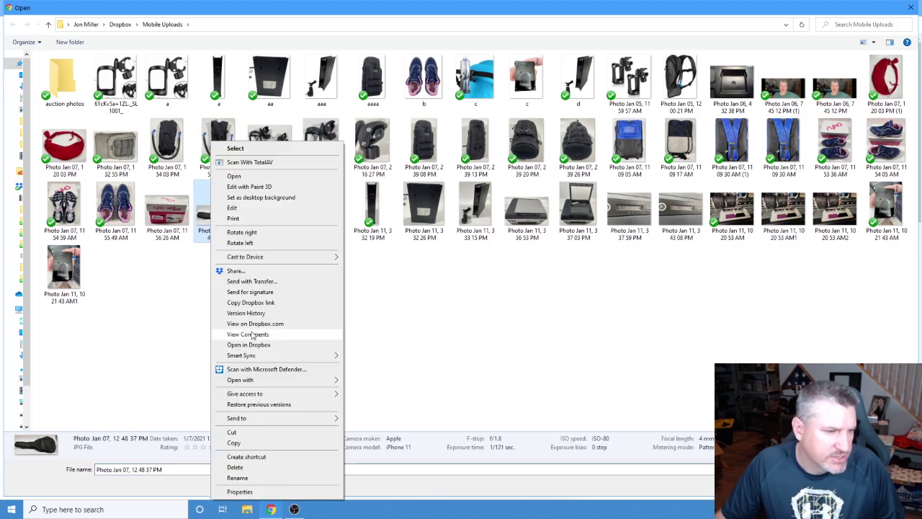
mouse_move(257, 382)
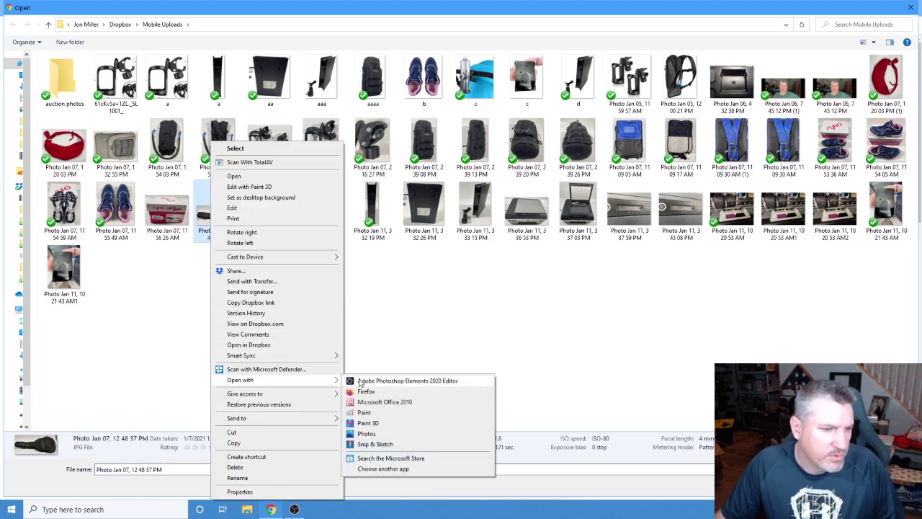
left_click(367, 434)
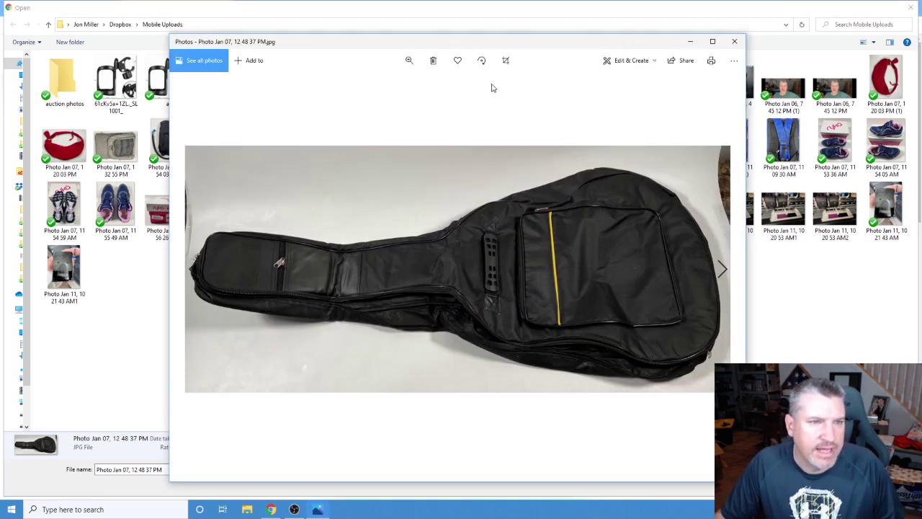
- Crop the guitar bag photo slightly tighter along its upper and lower edges, save over the original, and close Photos
left_click(505, 60)
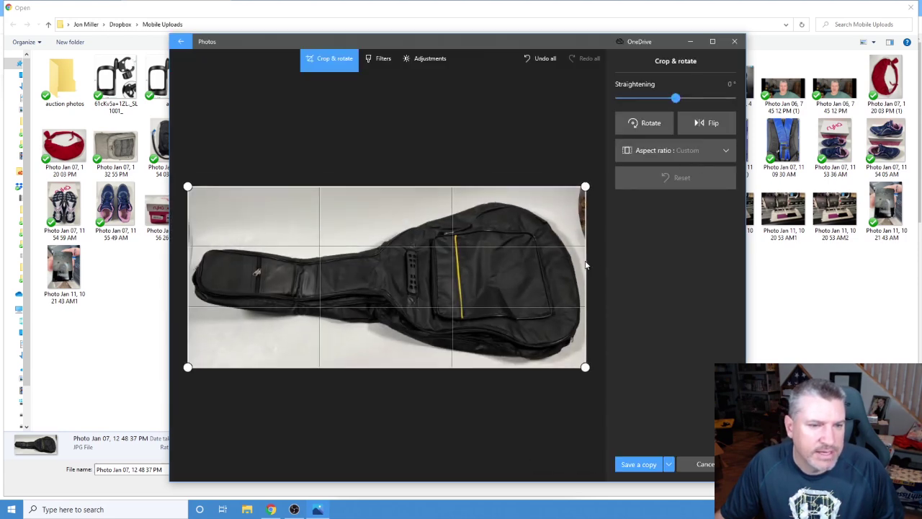
left_click_drag(457, 187, 458, 196)
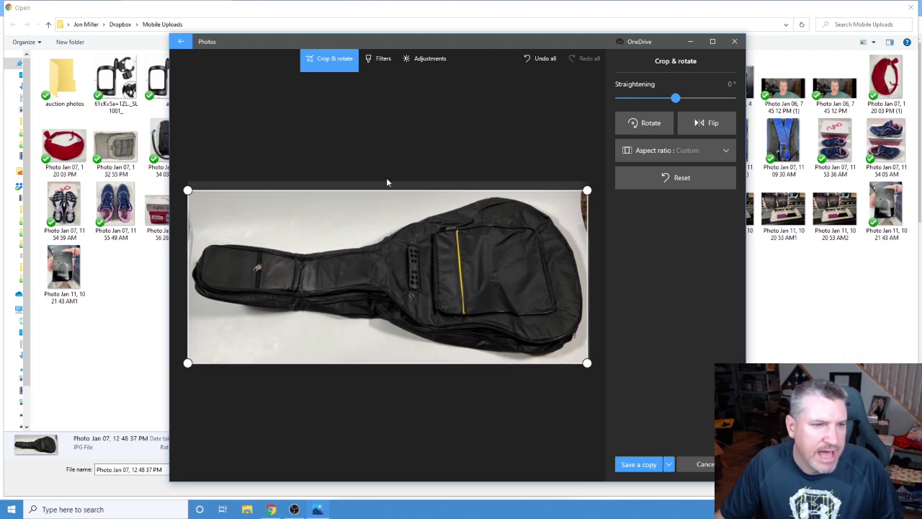
mouse_move(397, 192)
left_mouse_down()
mouse_move(398, 180)
mouse_move(397, 191)
left_mouse_up()
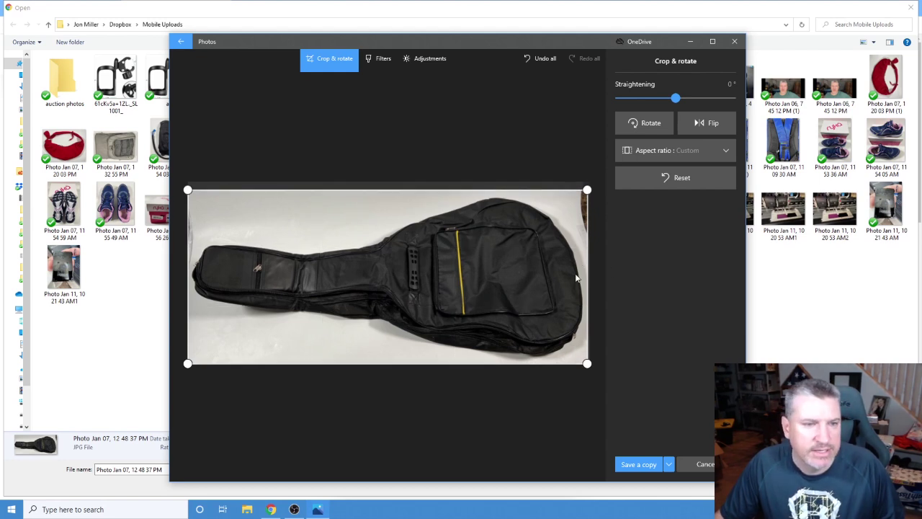
left_click_drag(518, 366, 426, 354)
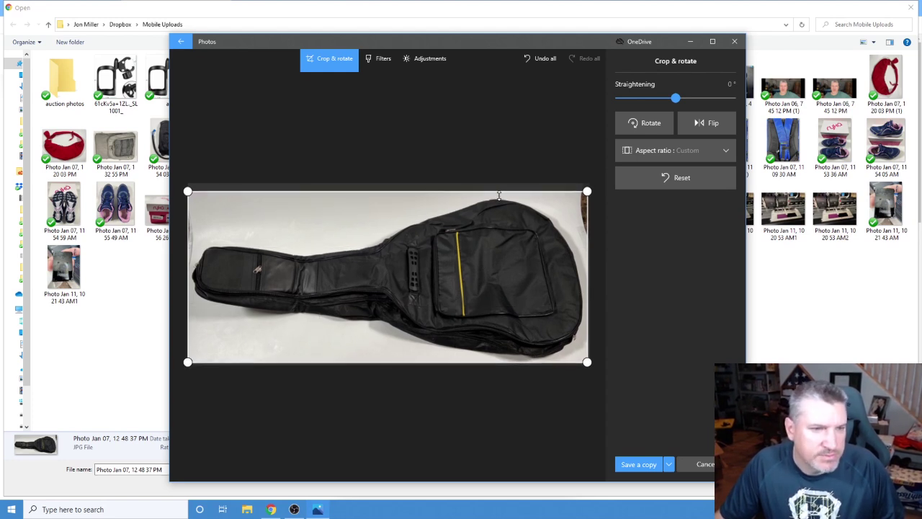
left_click_drag(499, 191, 498, 192)
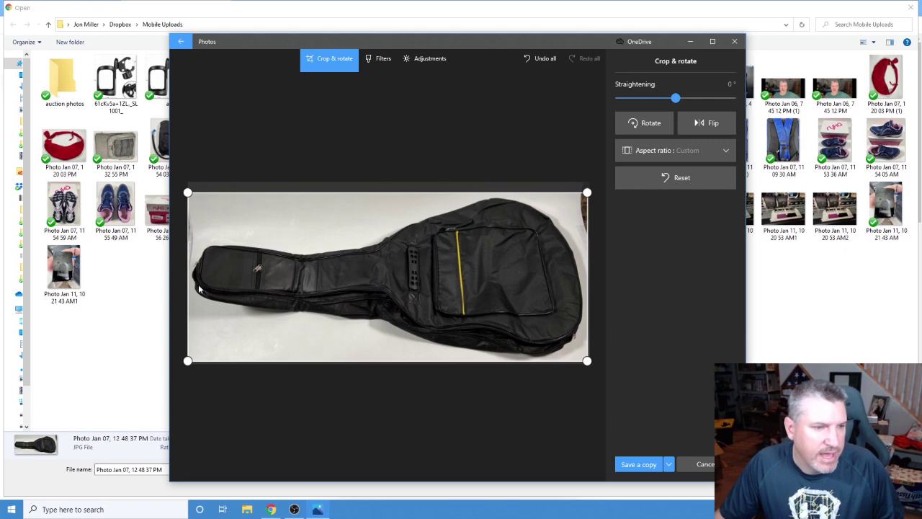
left_click(663, 463)
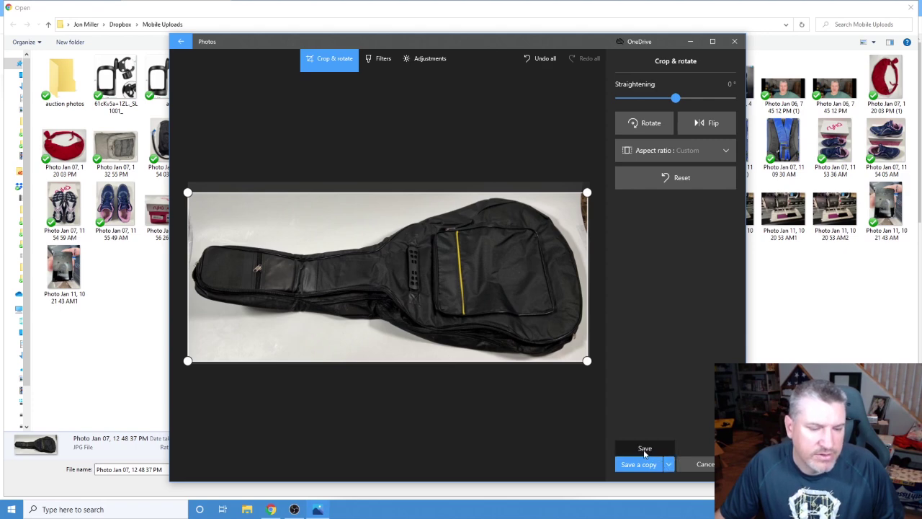
left_click(645, 447)
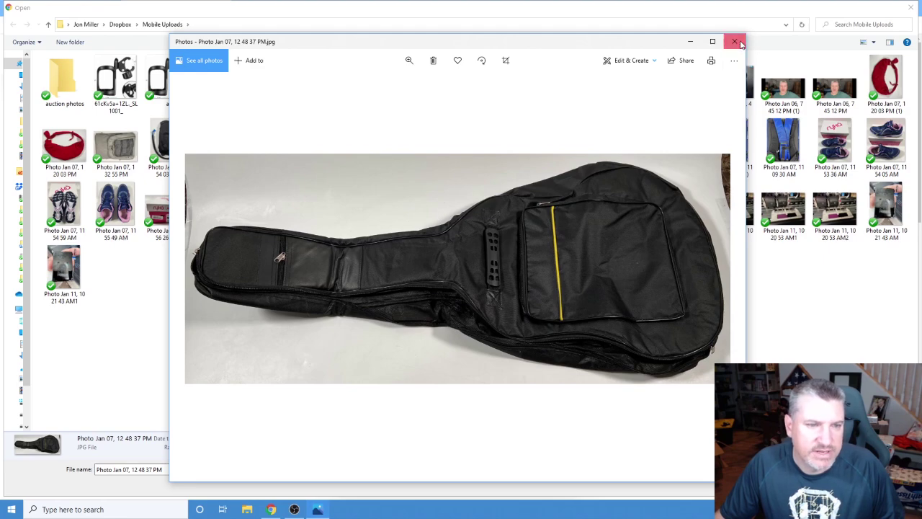
left_click(741, 44)
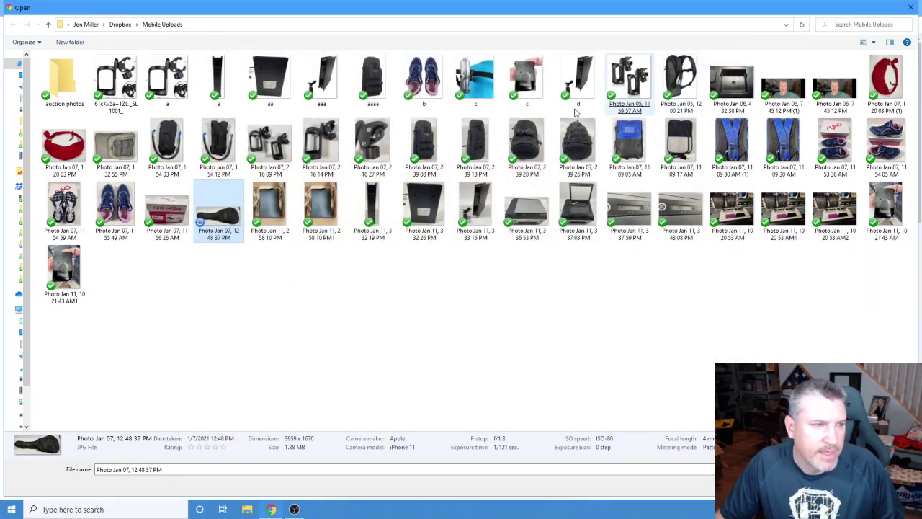
- Upload the cropped guitar bag photo, save its cut-out as "e" in PNG format in Mobile Uploads, and clear the result
double_click(218, 214)
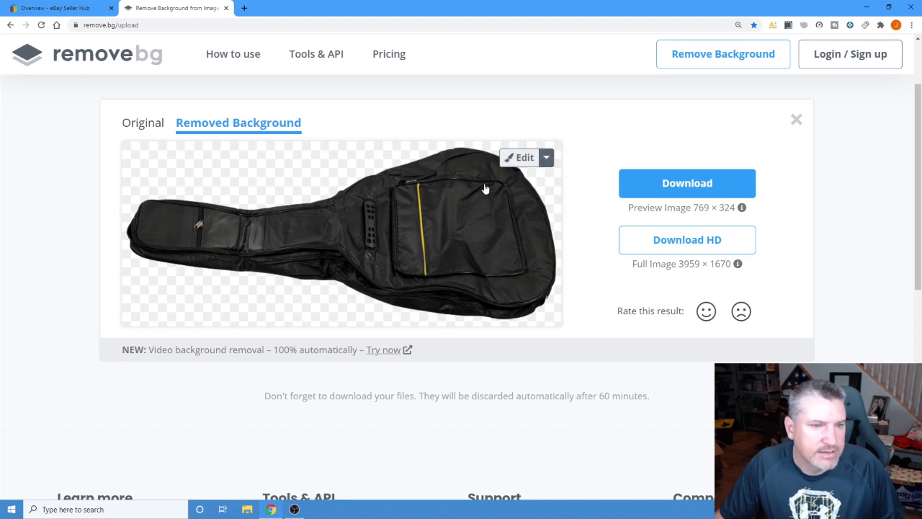
right_click(412, 213)
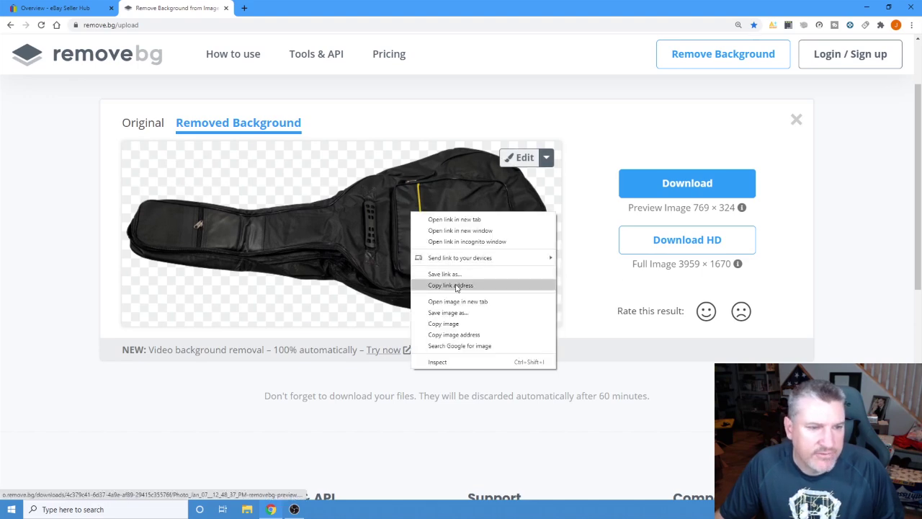
left_click(464, 317)
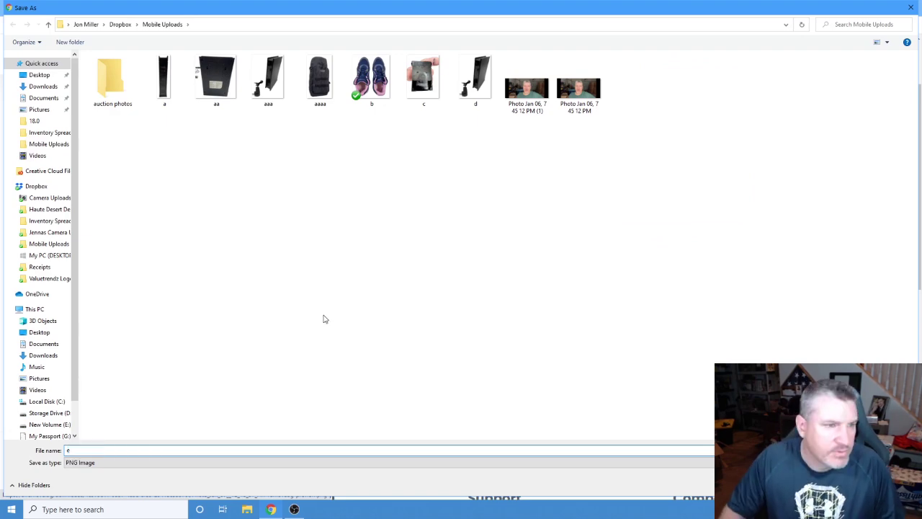
key("Return")
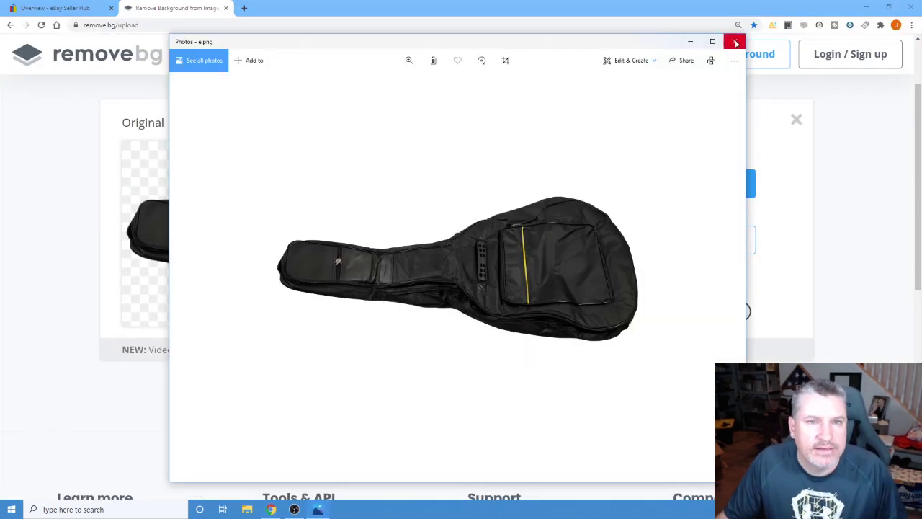
left_click(734, 41)
left_click(797, 119)
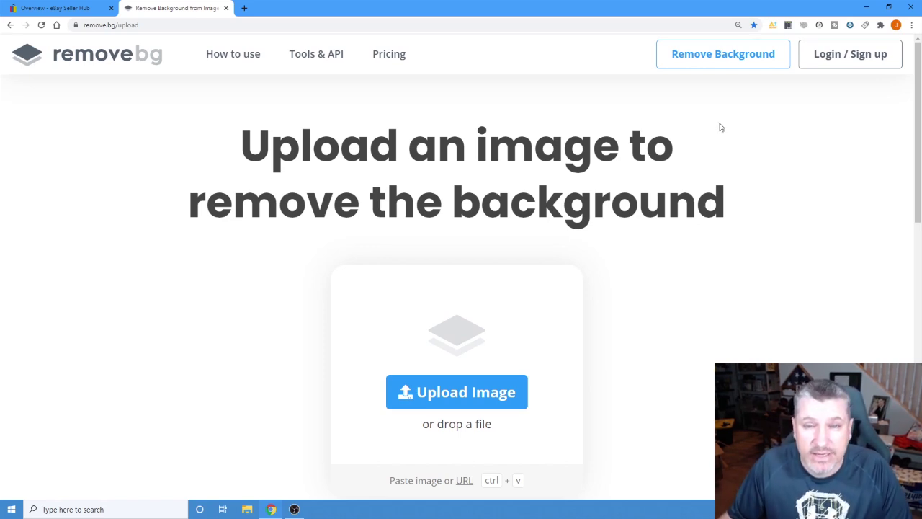
scroll(681, 183, "down", 1)
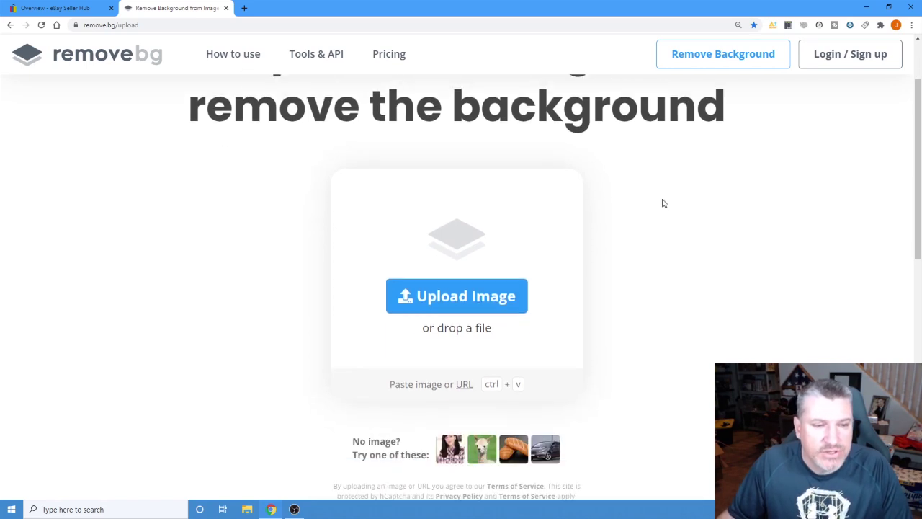
scroll(613, 252, "up", 1)
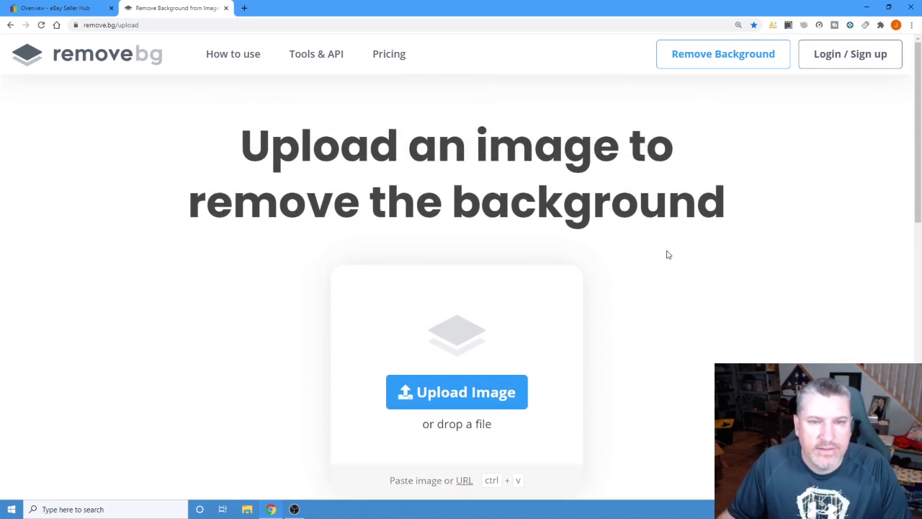